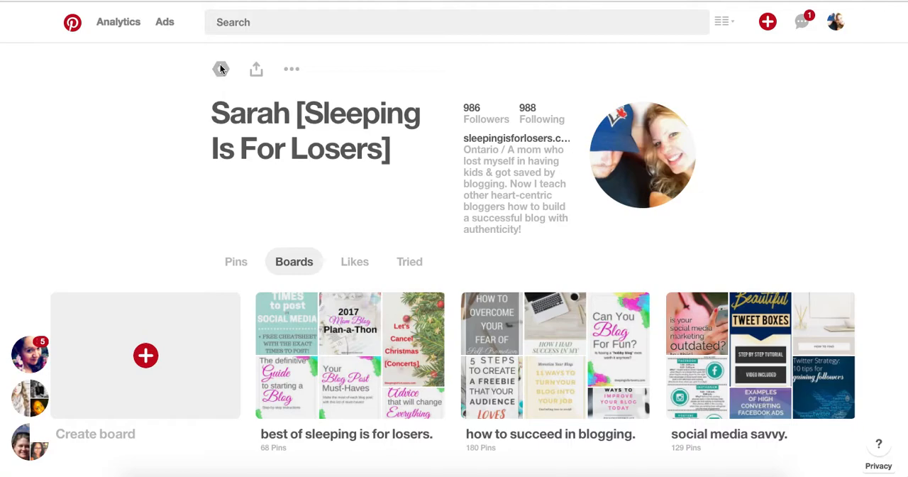
- Open the account's profile settings and review the business name, picture, username, About you text, location and website fields
left_click(222, 71)
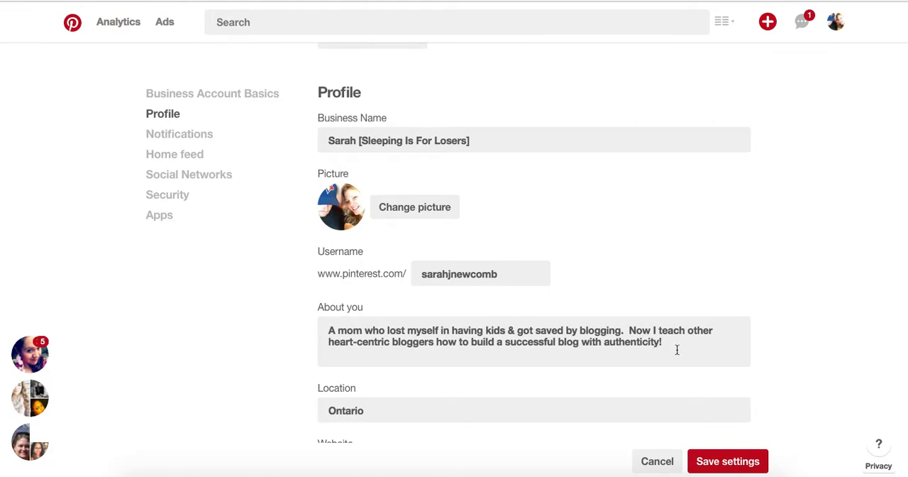
scroll(677, 349, "down", 1)
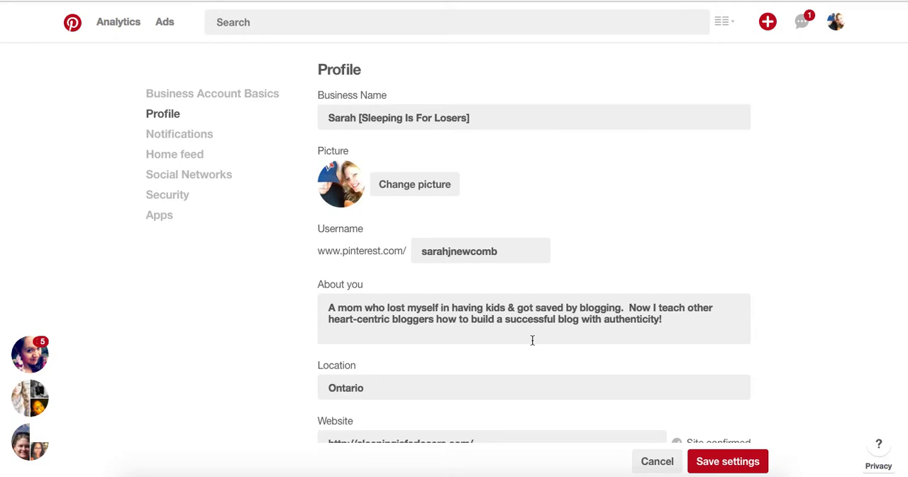
scroll(532, 339, "down", 2)
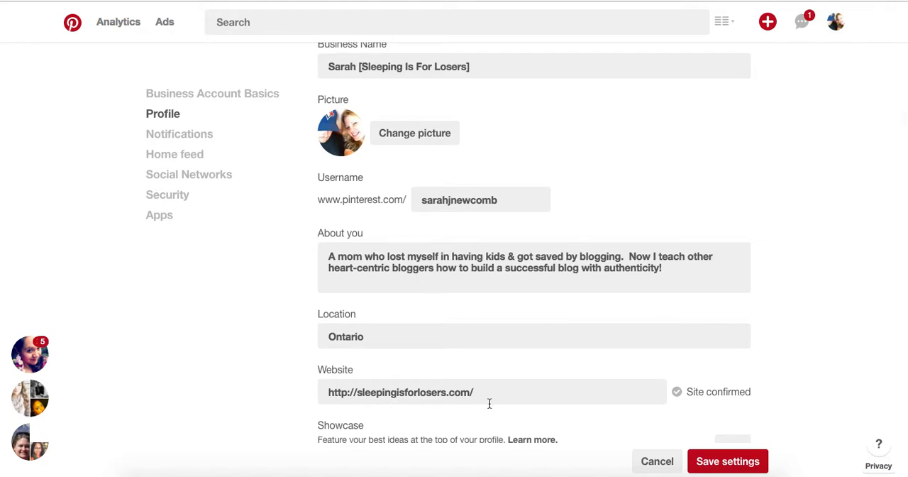
scroll(489, 403, "down", 1)
scroll(489, 404, "up", 1)
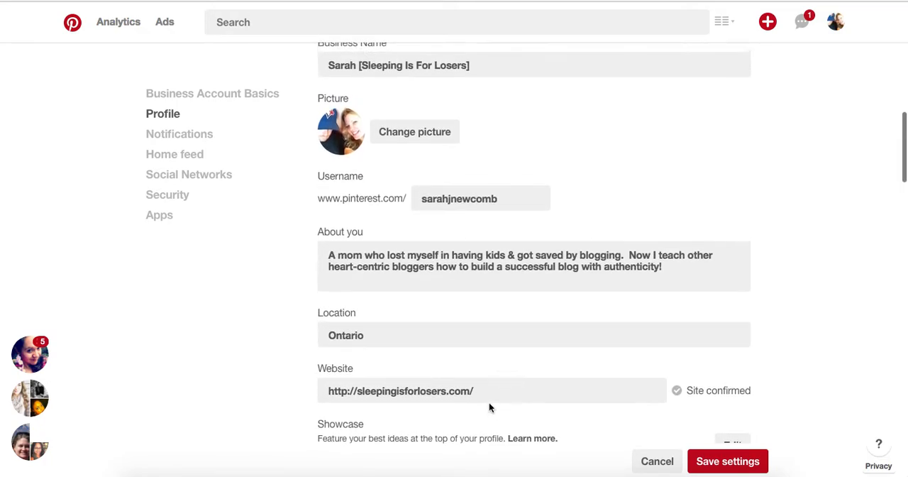
scroll(489, 404, "up", 1)
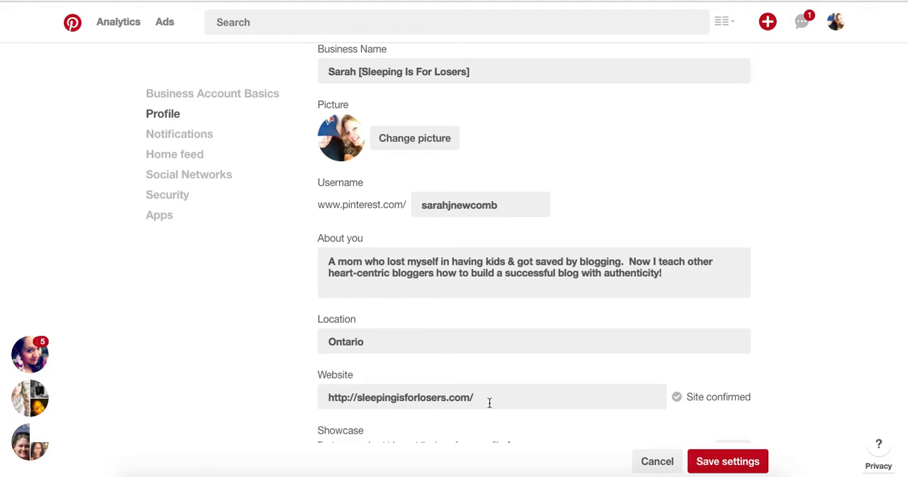
scroll(494, 296, "up", 3)
scroll(495, 296, "down", 3)
scroll(494, 296, "down", 3)
scroll(494, 296, "up", 5)
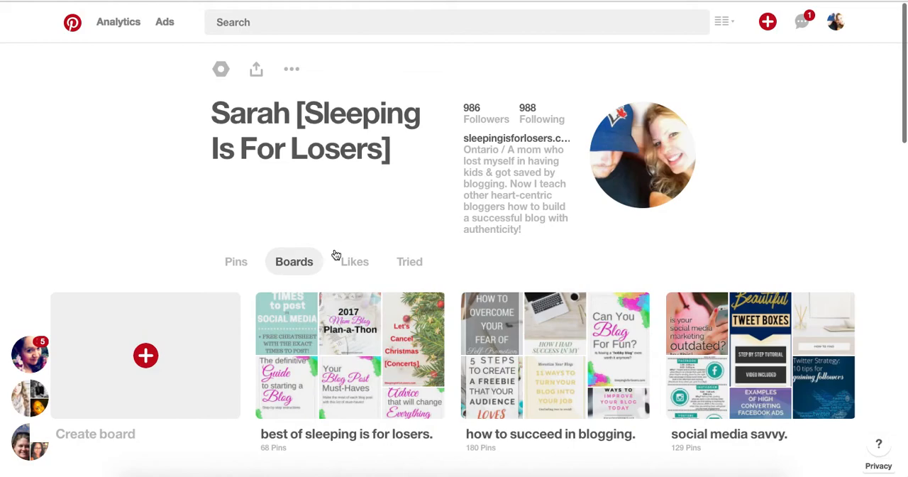
- Open the "best of sleeping is for losers." board and look through its description and pins
scroll(336, 255, "down", 1)
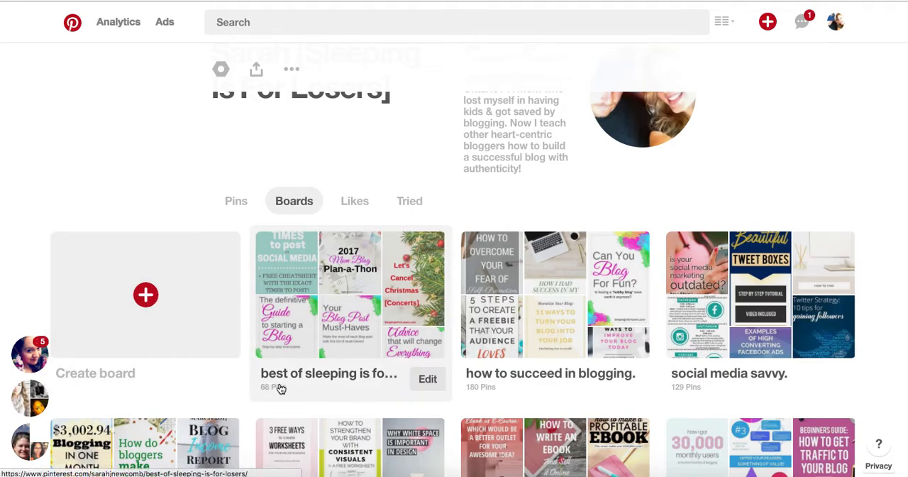
left_click(345, 378)
scroll(347, 397, "down", 3)
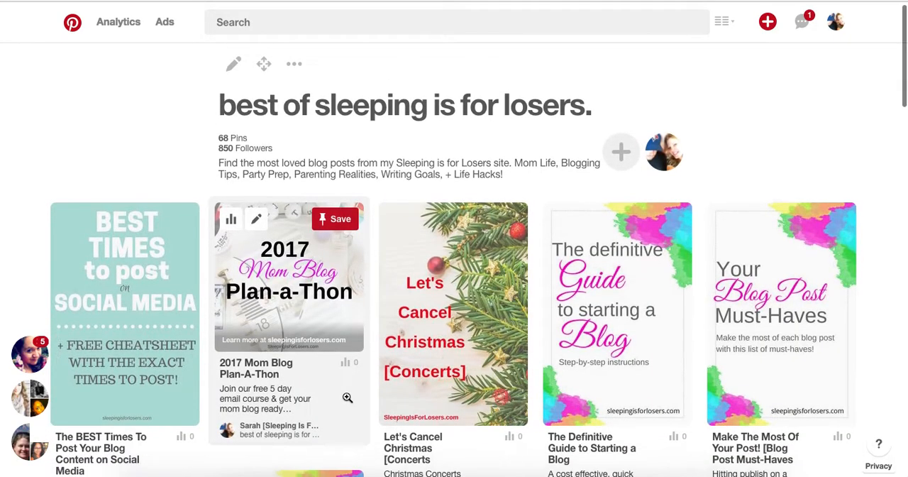
scroll(347, 397, "down", 6)
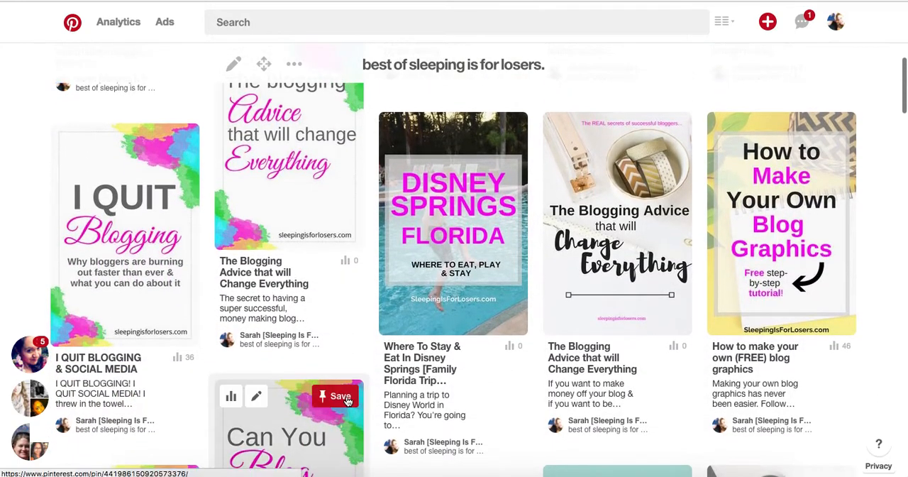
scroll(347, 397, "down", 5)
scroll(347, 402, "down", 1)
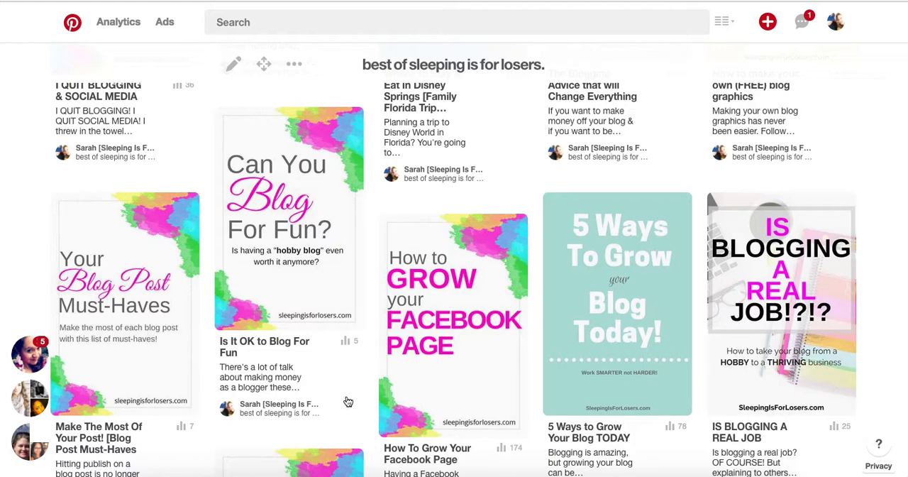
scroll(348, 402, "up", 14)
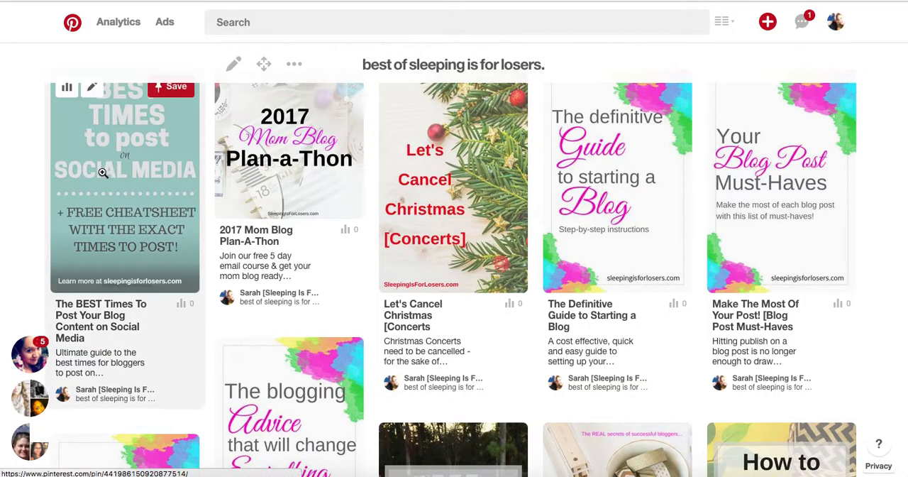
scroll(102, 172, "down", 1)
scroll(103, 173, "down", 5)
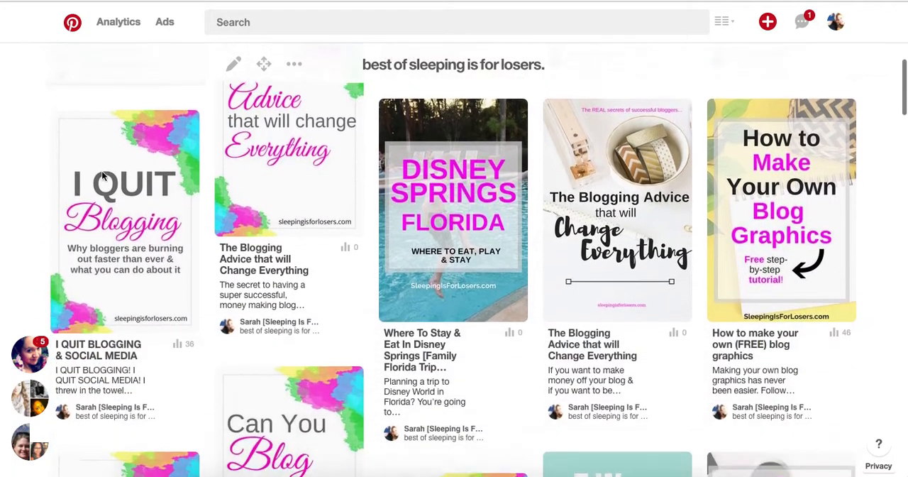
scroll(102, 172, "down", 10)
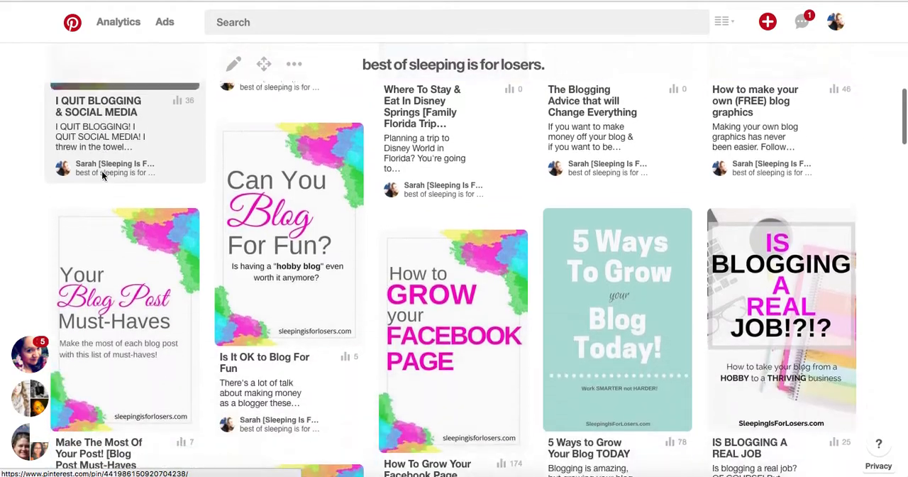
scroll(101, 176, "up", 15)
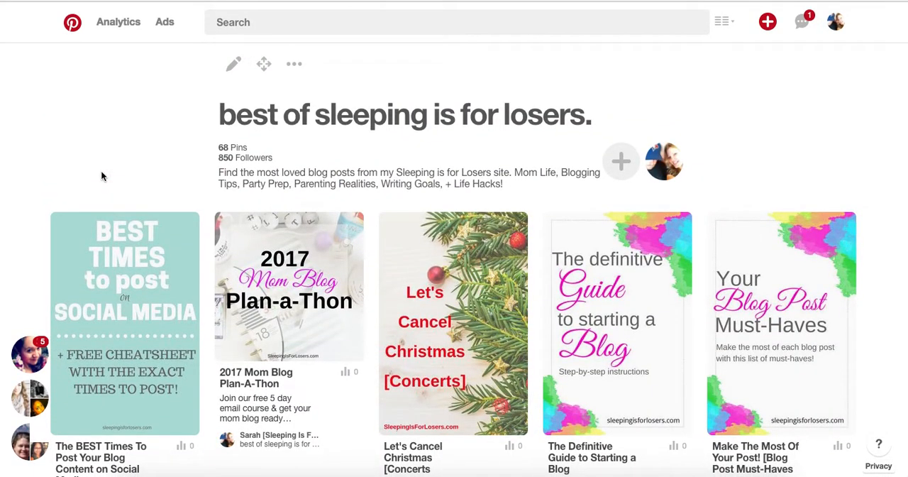
- Return to the profile, review its boards down to the group boards, and view the "how to succeed in blogging." board
left_click(10, 0)
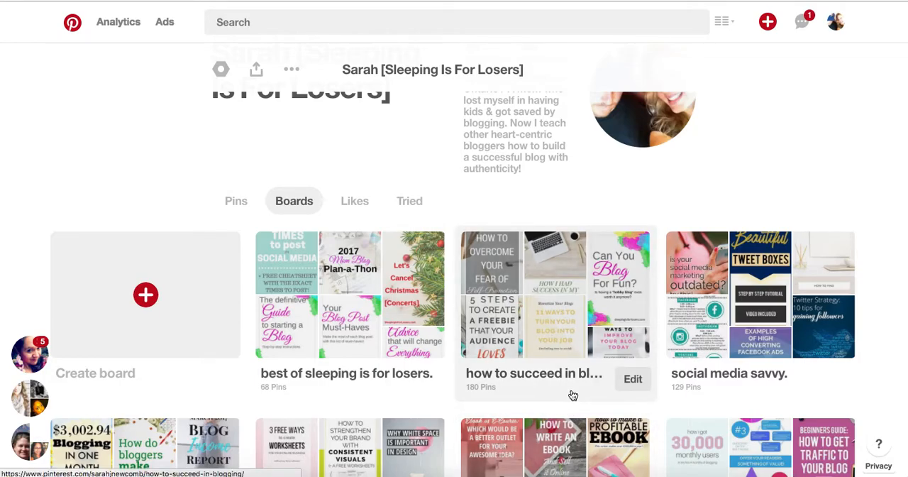
scroll(572, 395, "down", 2)
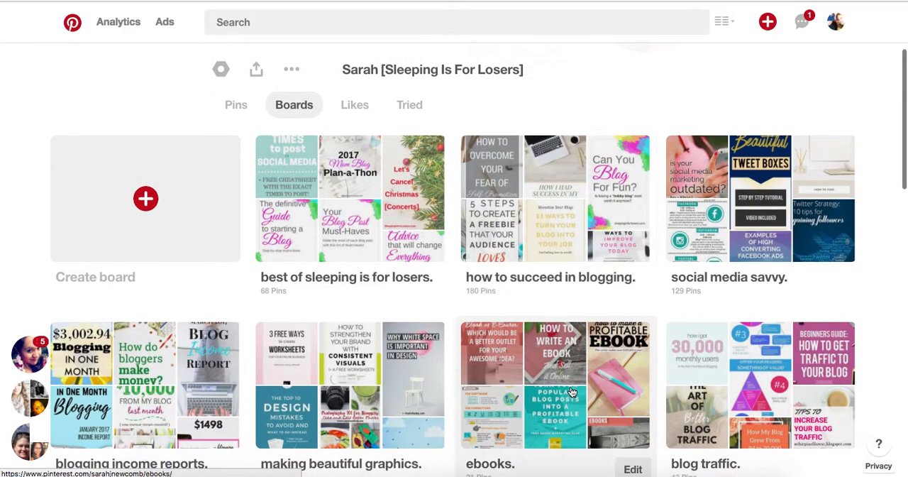
scroll(877, 364, "down", 3)
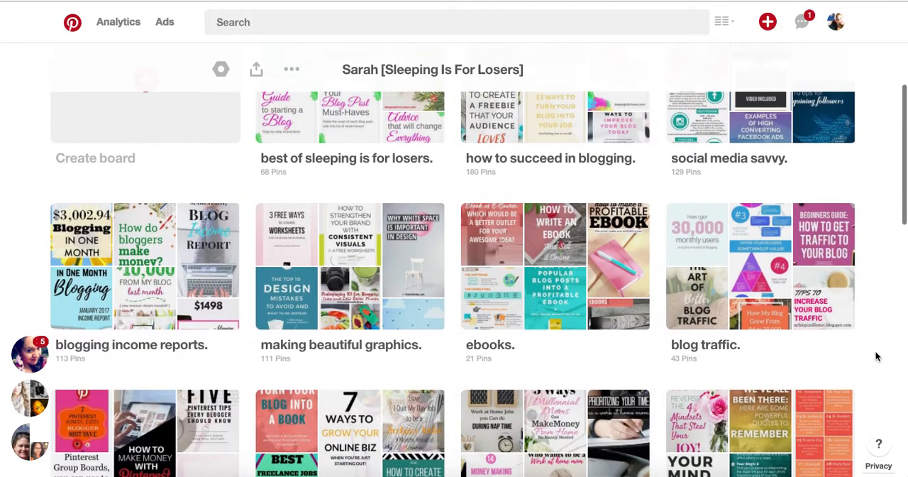
scroll(877, 356, "down", 1)
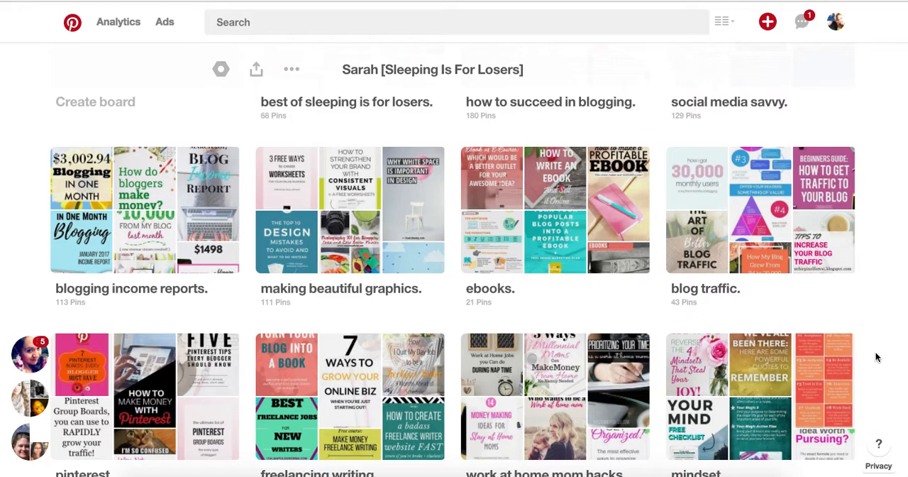
scroll(857, 338, "down", 3)
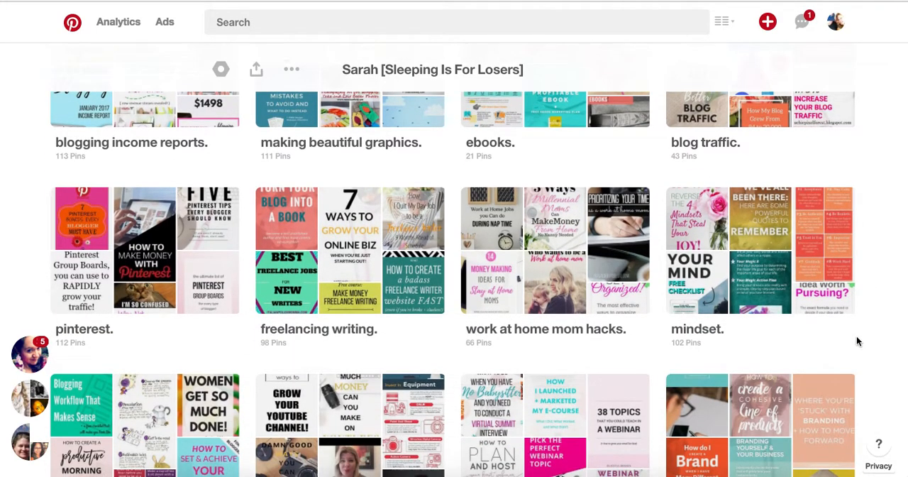
scroll(856, 341, "down", 2)
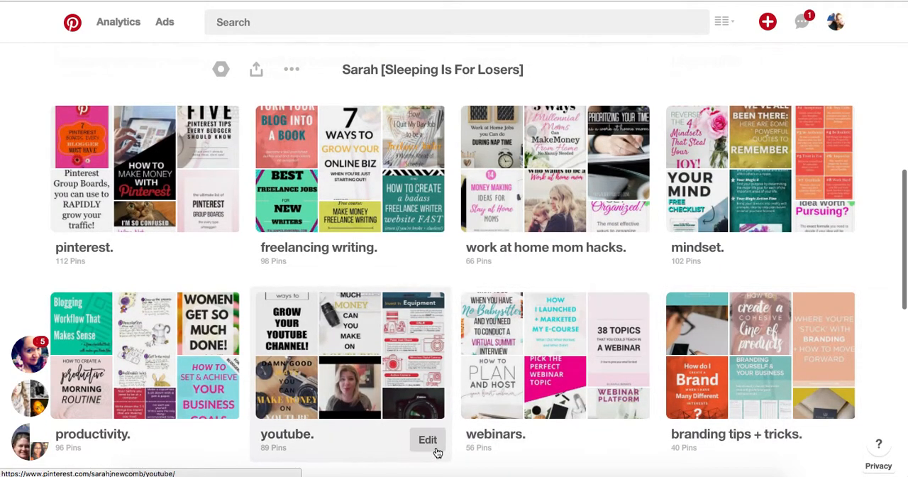
scroll(433, 447, "down", 3)
scroll(434, 452, "down", 4)
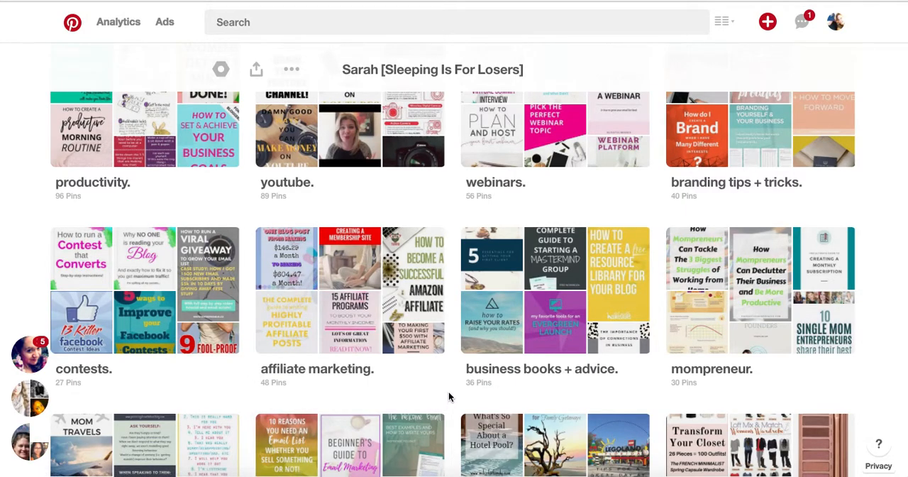
scroll(448, 397, "down", 5)
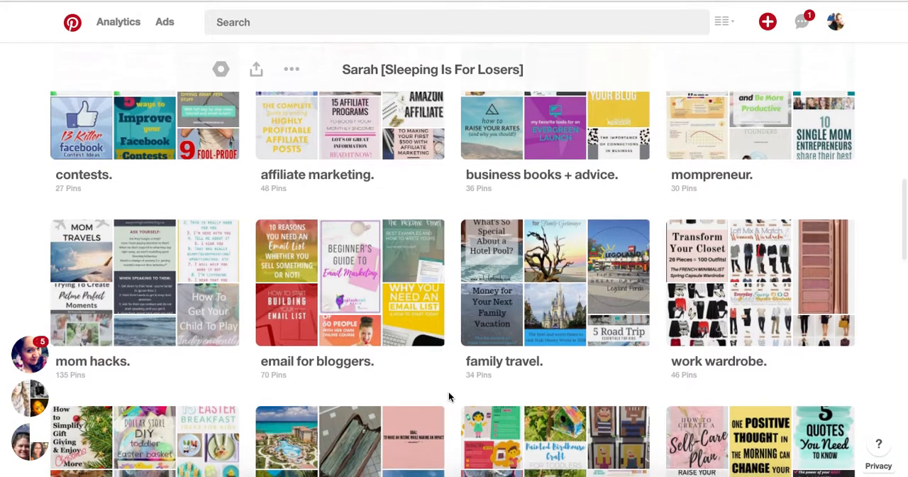
scroll(448, 397, "down", 5)
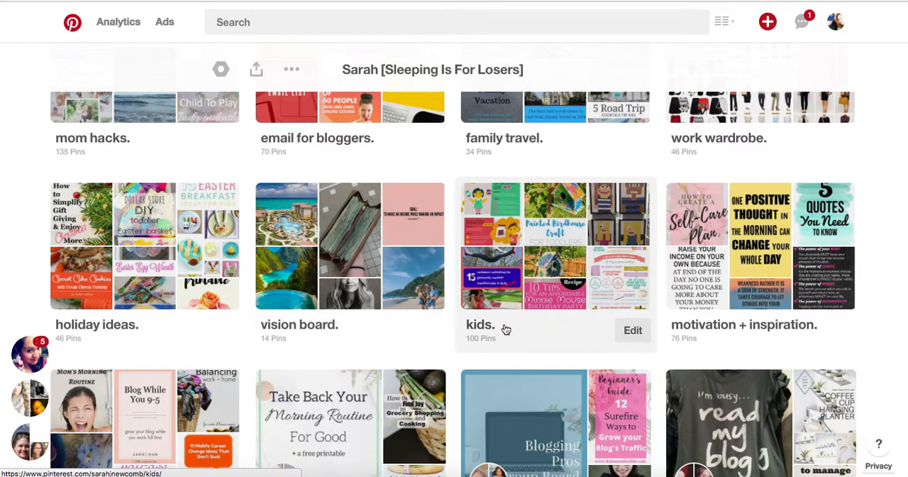
scroll(617, 302, "down", 2)
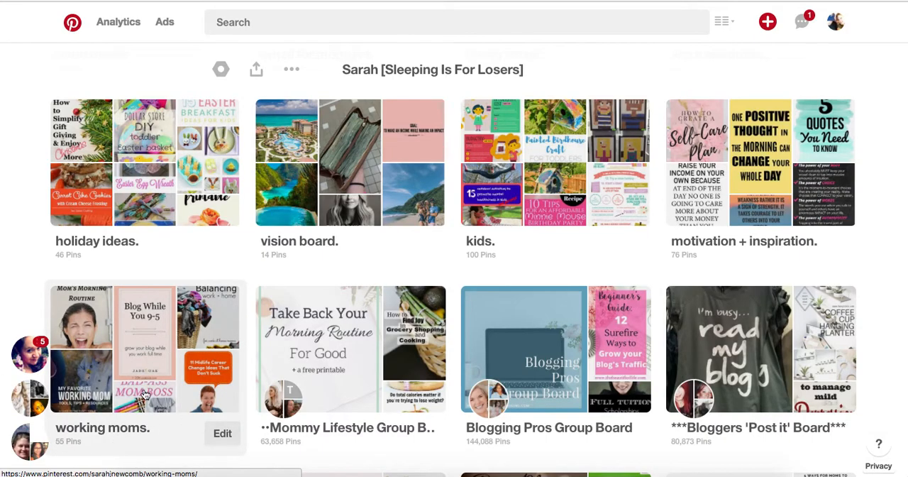
scroll(353, 218, "up", 15)
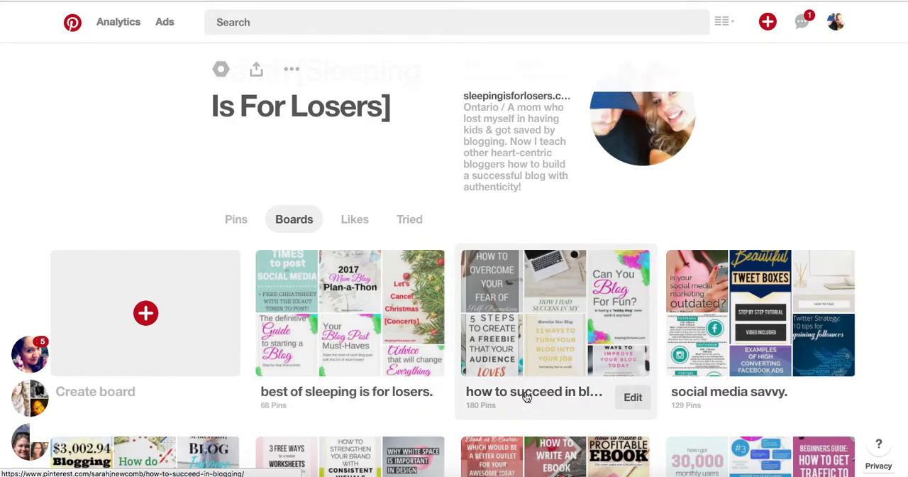
left_click(526, 396)
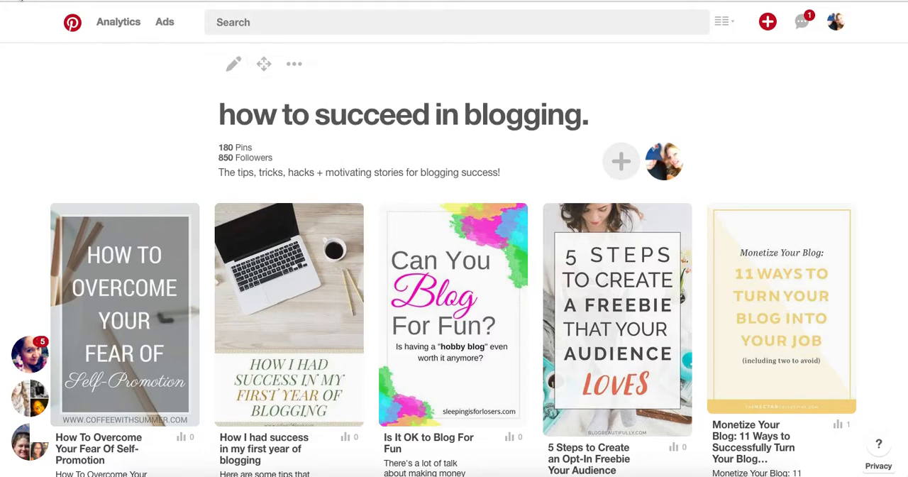
key("alt+Left")
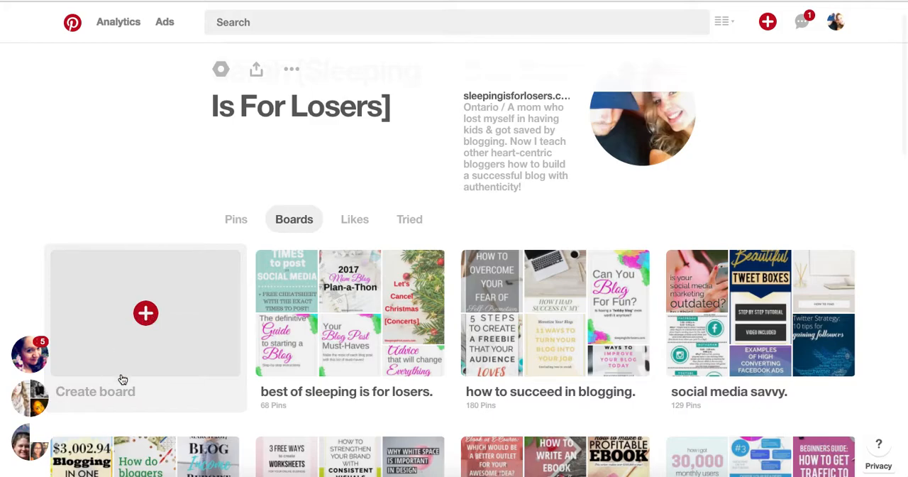
- Try to create a new non-secret board named "instagram."
left_click(147, 316)
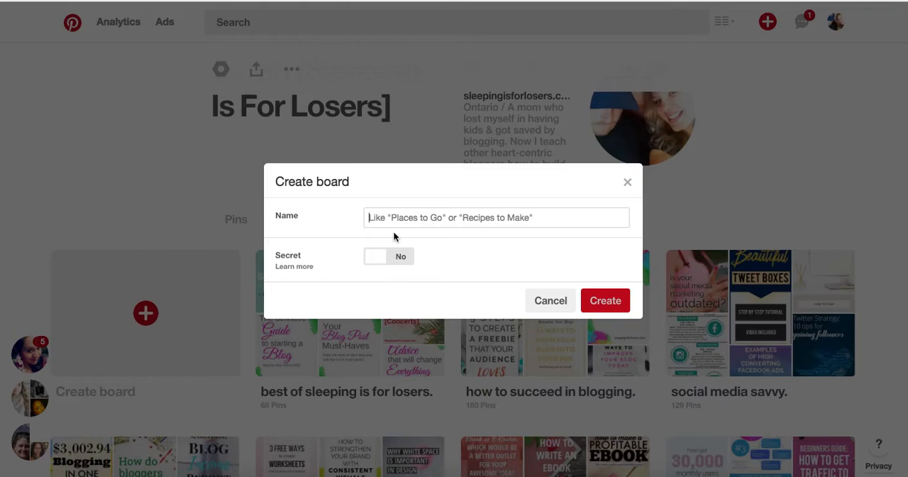
type("instagram.")
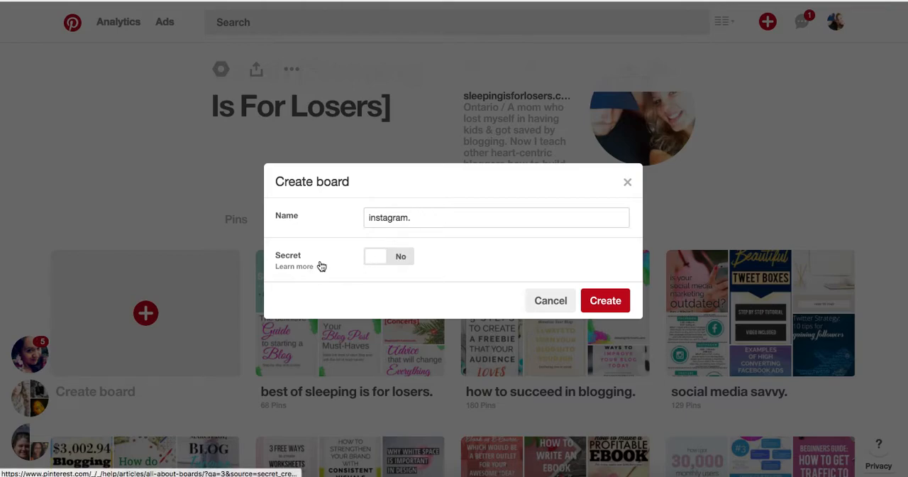
left_click(607, 301)
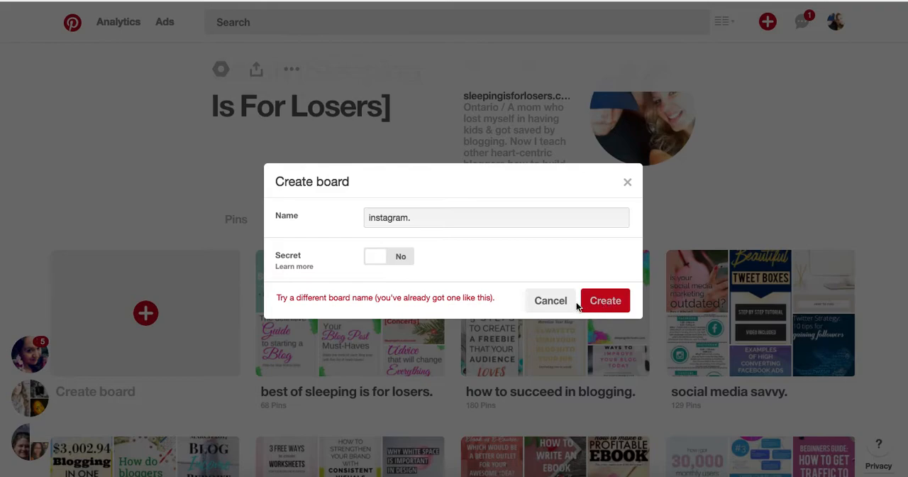
- Change the new board's name to "instagram hacks." and create it
left_click(412, 218)
key("BackSpace")
type("hacks.")
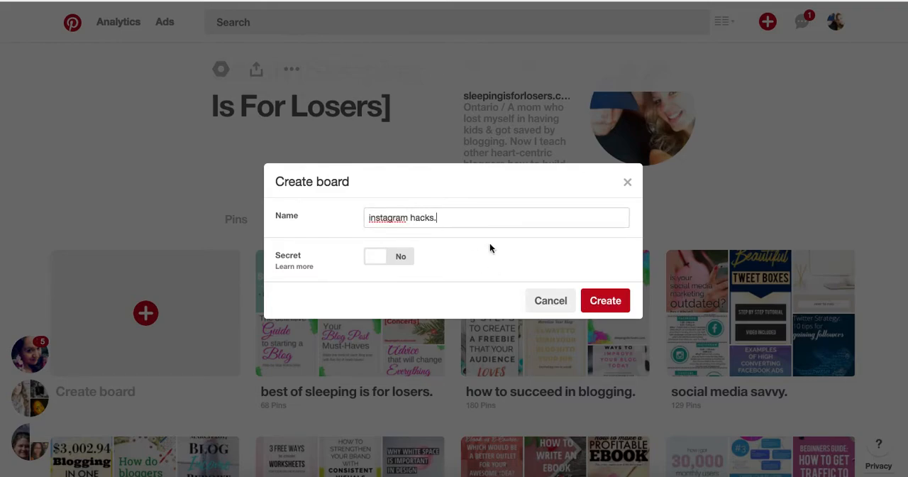
left_click(606, 300)
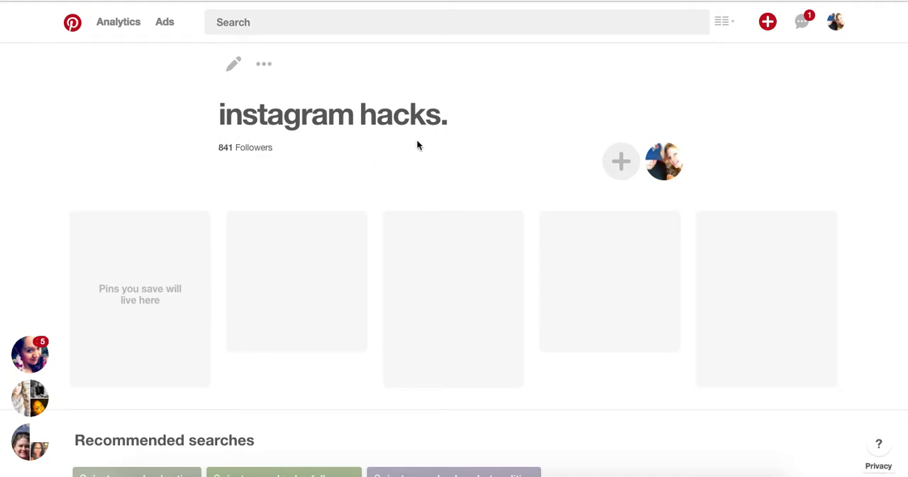
- Begin the "instagram hacks." board's description with "Everything you need to know about Instagram and how to grow a huge following and make money from your audience."
left_click(233, 67)
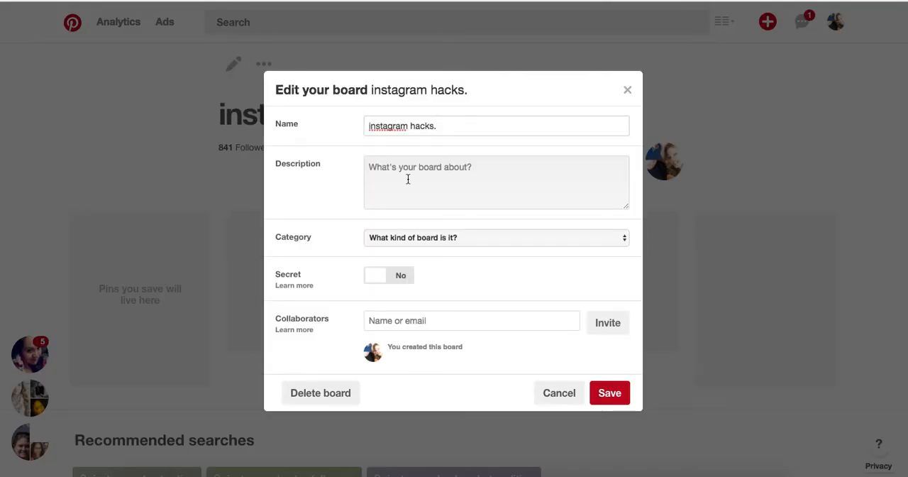
left_click(397, 176)
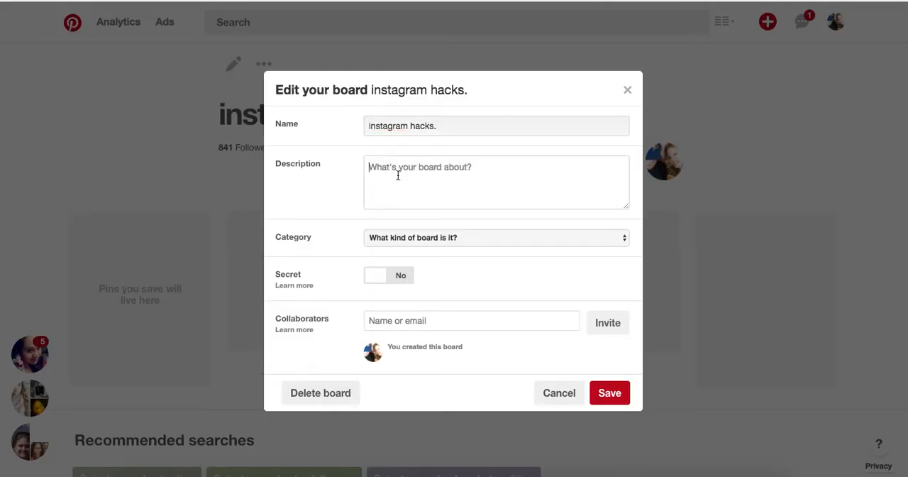
type("Everything you need to know ")
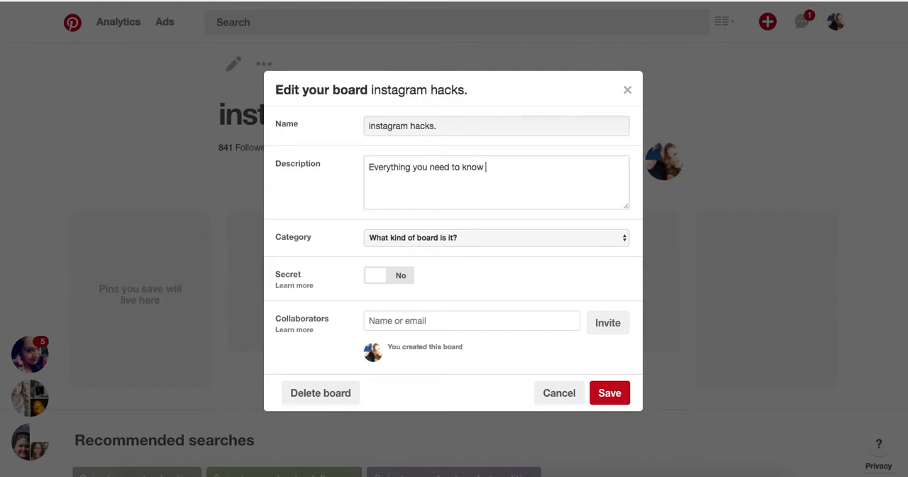
type("about Instagram and how to ")
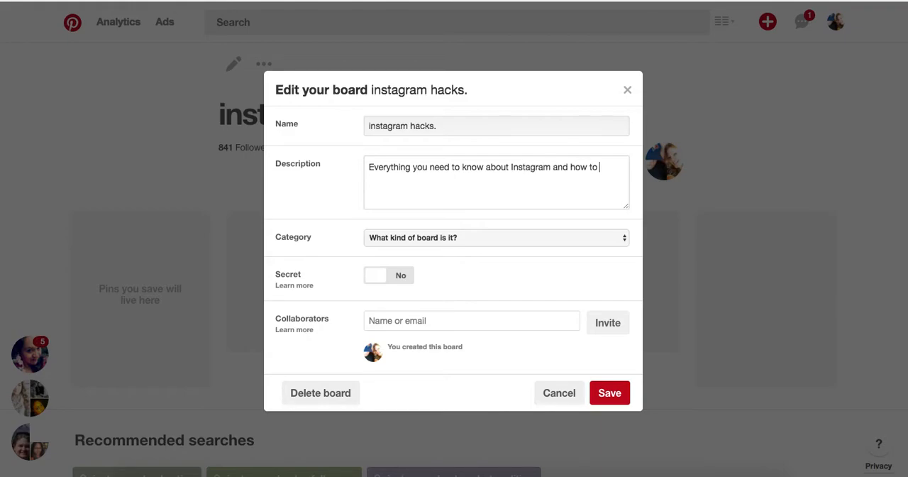
type("grow a huge following and m")
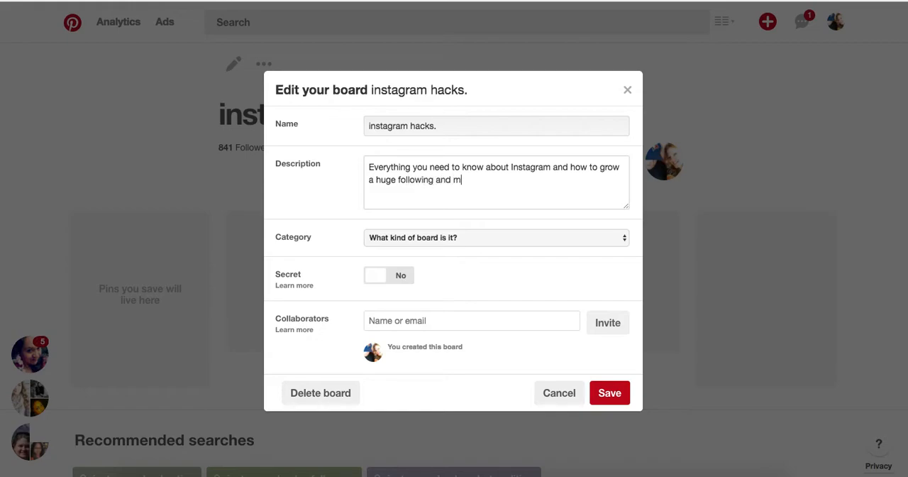
type("ake money from ou")
key("BackSpace")
key("BackSpace")
type("your a")
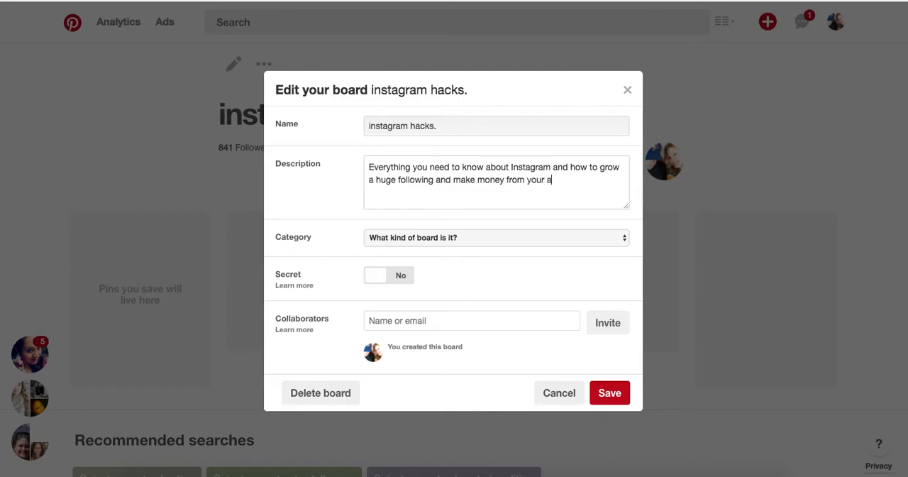
type("udience. All the hacks, tips, ")
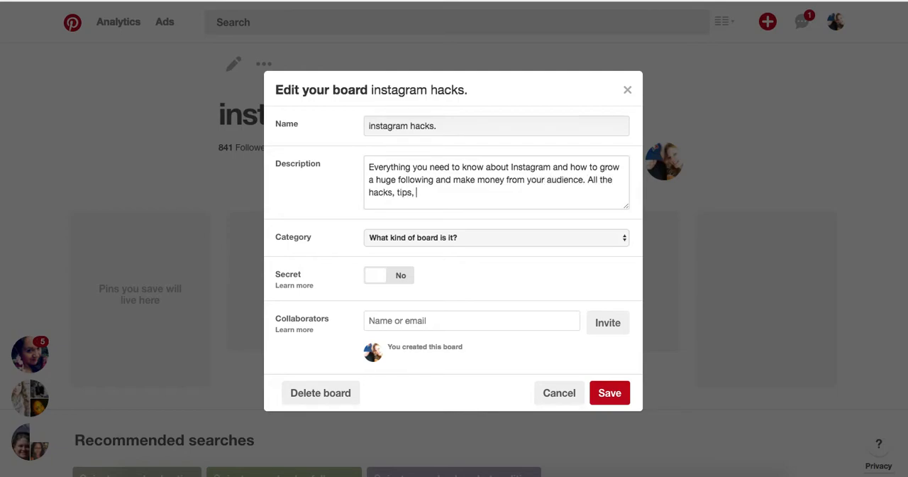
type("tricks & suggestions I cou")
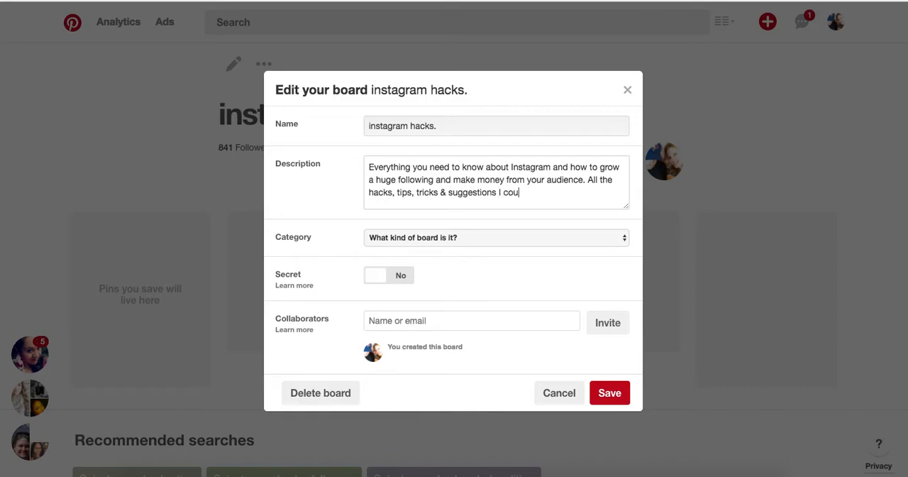
type("ld find to help you grow your In")
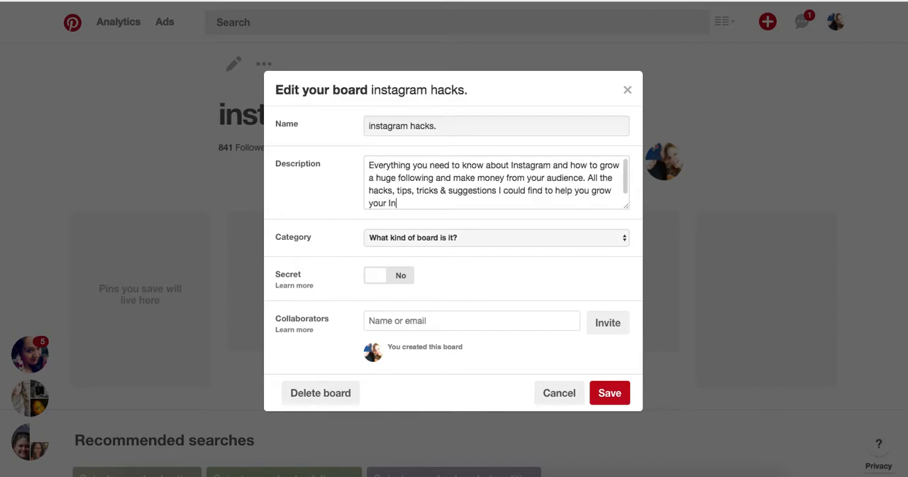
type("stagram.")
- Set the board's category to Technology and save the board's settings
left_click(412, 239)
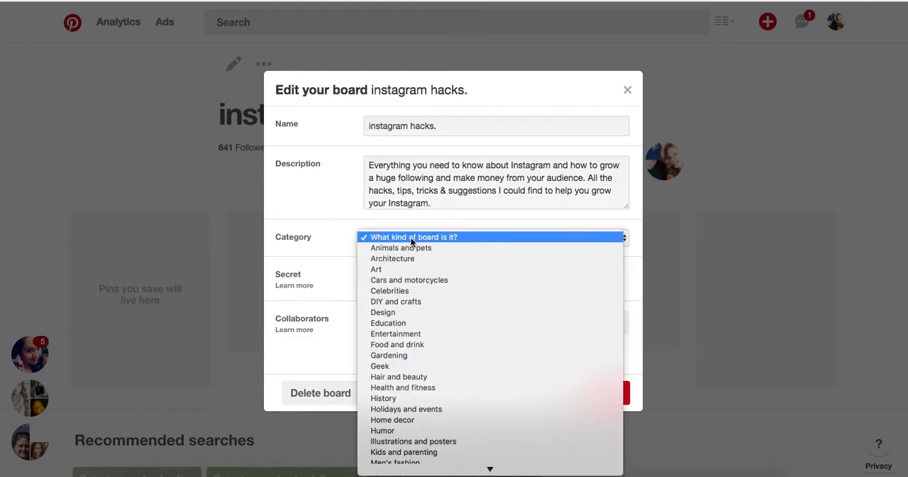
scroll(433, 326, "down", 3)
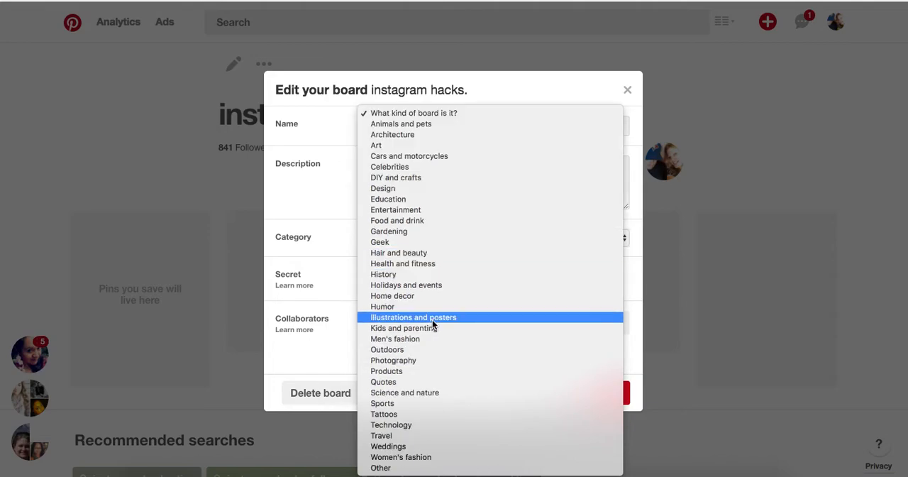
left_click(434, 425)
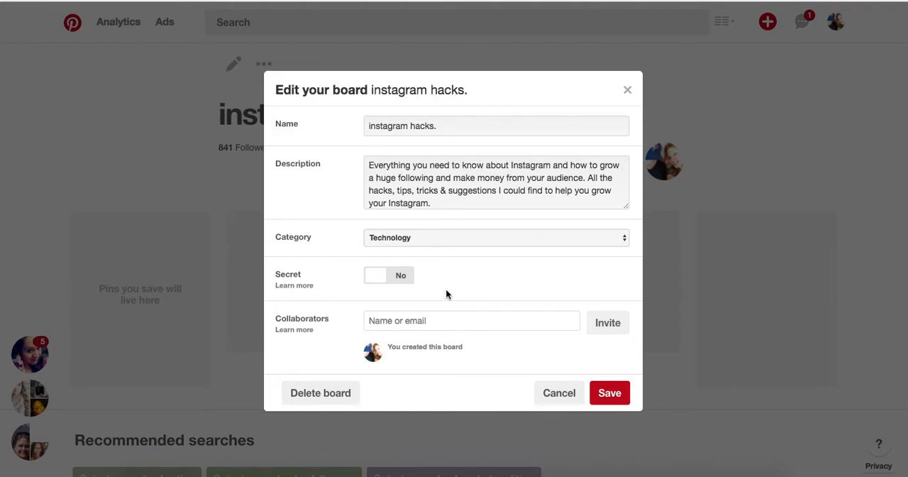
left_click(611, 392)
- Review the title and description shown on the "instagram hacks." board page
scroll(611, 393, "down", 1)
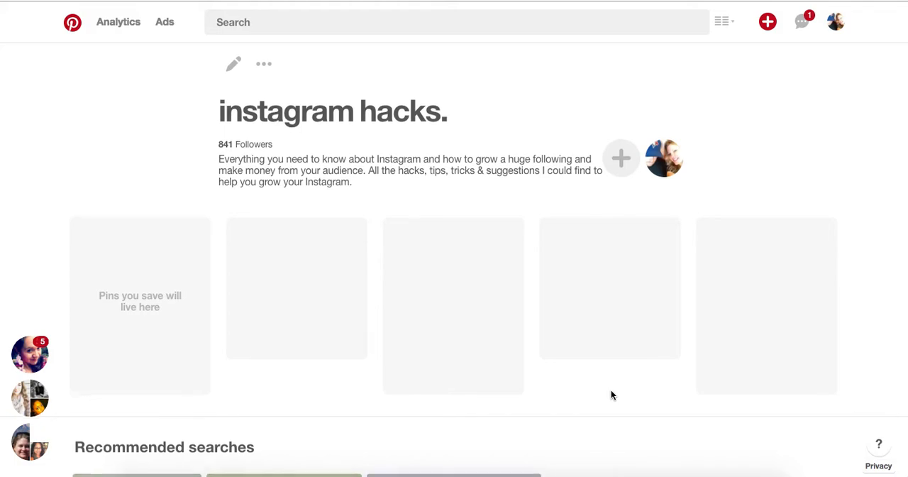
left_click_drag(367, 176, 215, 152)
left_click(216, 151)
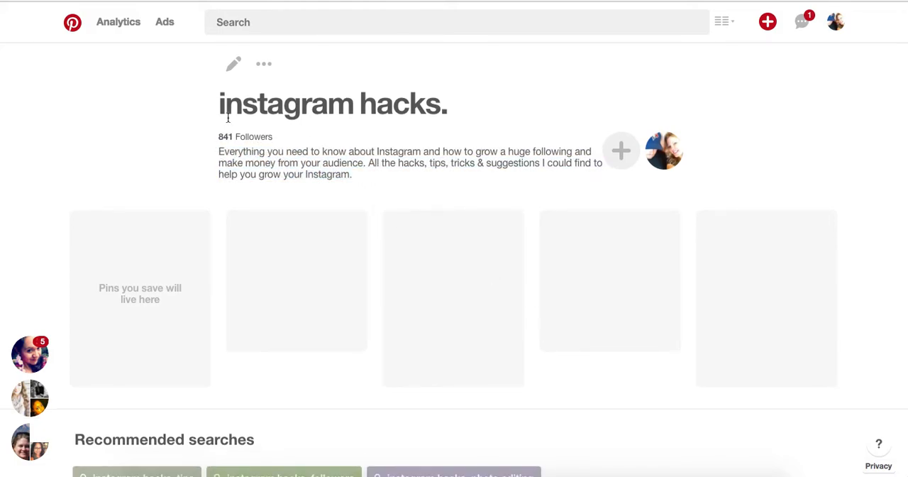
left_click_drag(216, 102, 463, 119)
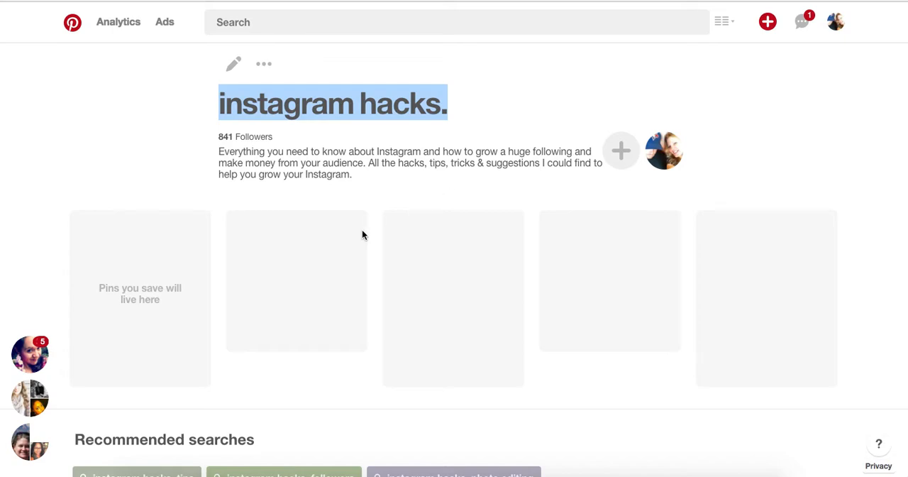
scroll(362, 230, "down", 2)
scroll(135, 256, "up", 3)
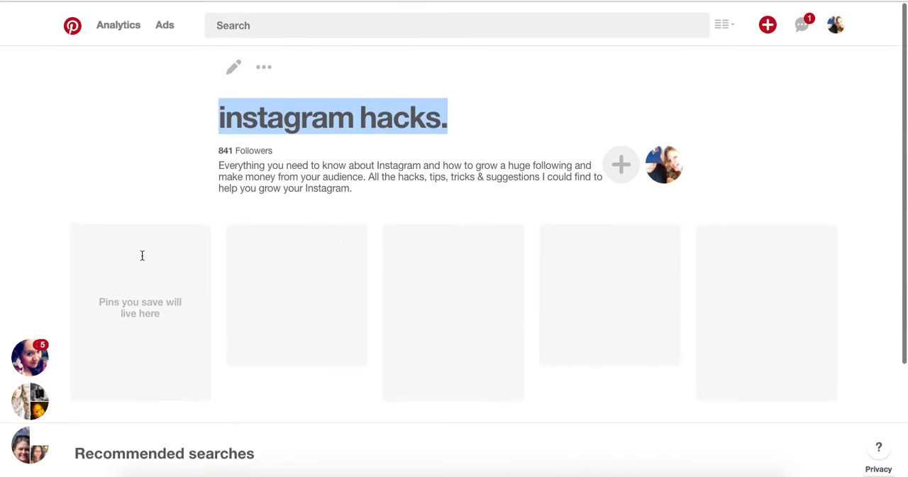
left_click(339, 189)
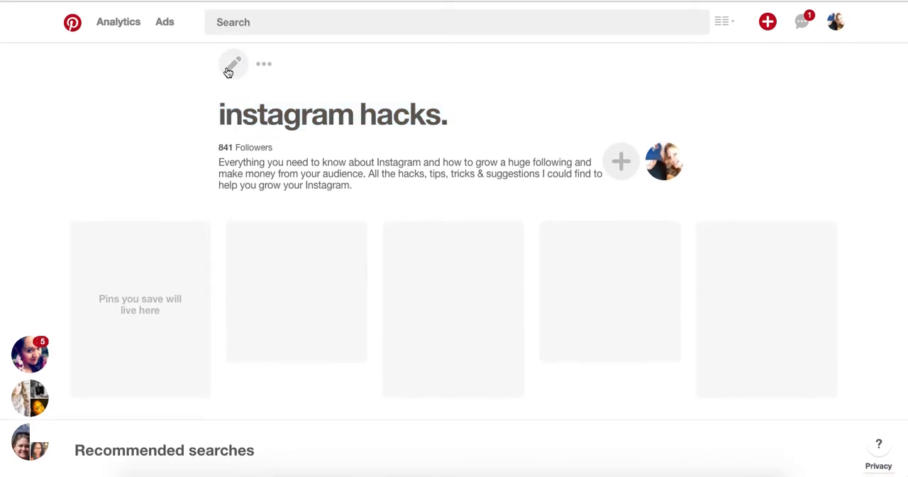
- Repeat the recent search for "instagram hacks." and look through the resulting pins
left_click(238, 22)
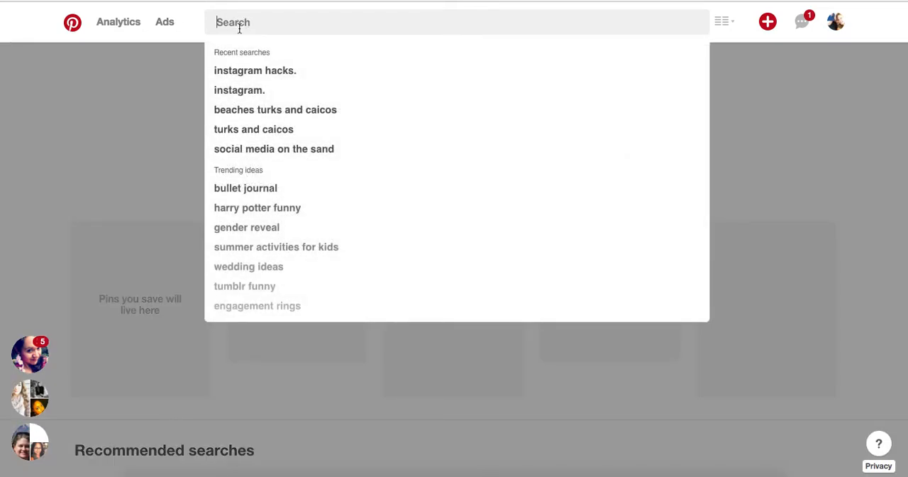
left_click(247, 70)
left_click(246, 70)
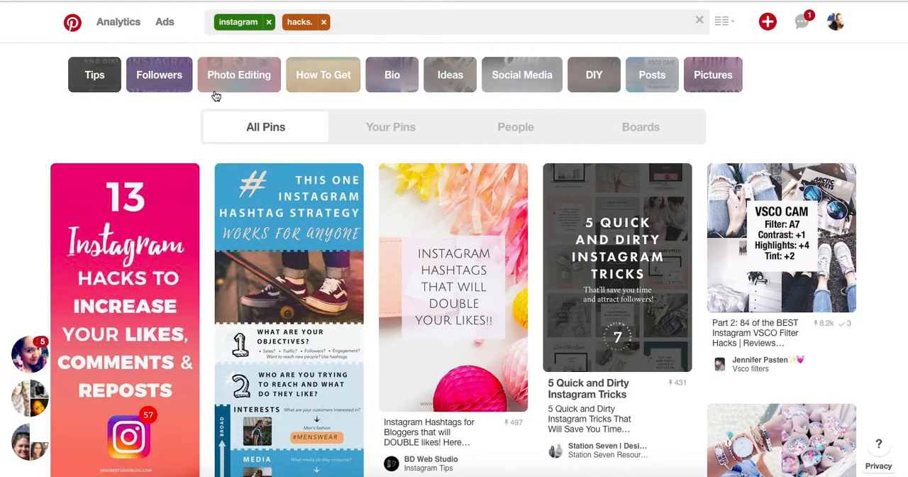
scroll(117, 142, "down", 1)
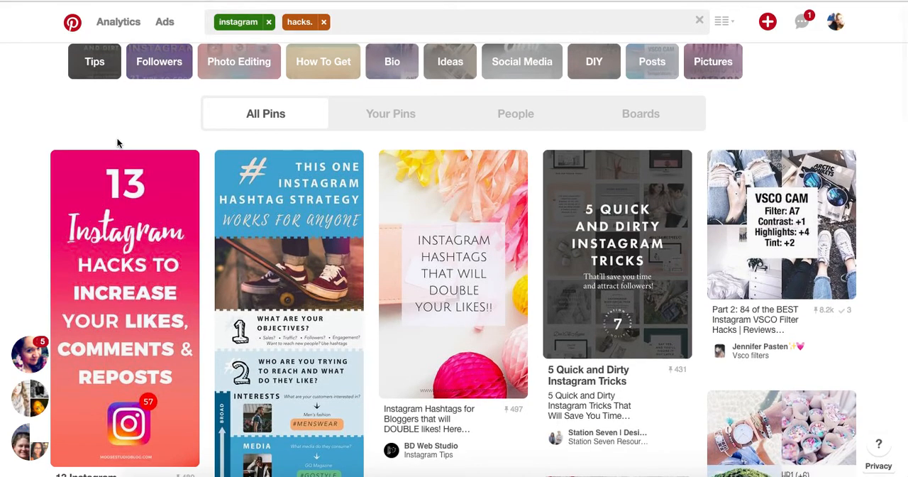
scroll(117, 142, "down", 2)
scroll(117, 141, "down", 5)
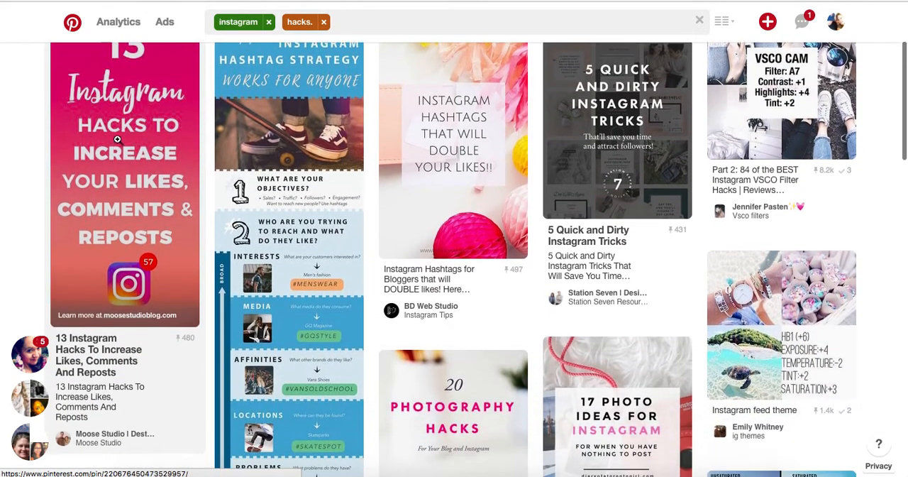
scroll(117, 140, "up", 5)
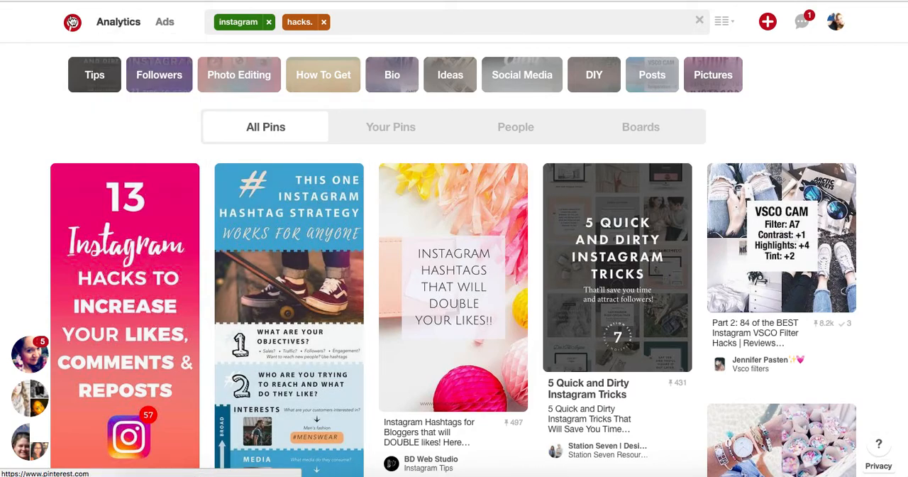
- Go back to the home feed, open the account's own profile and show its boards
left_click(294, 285)
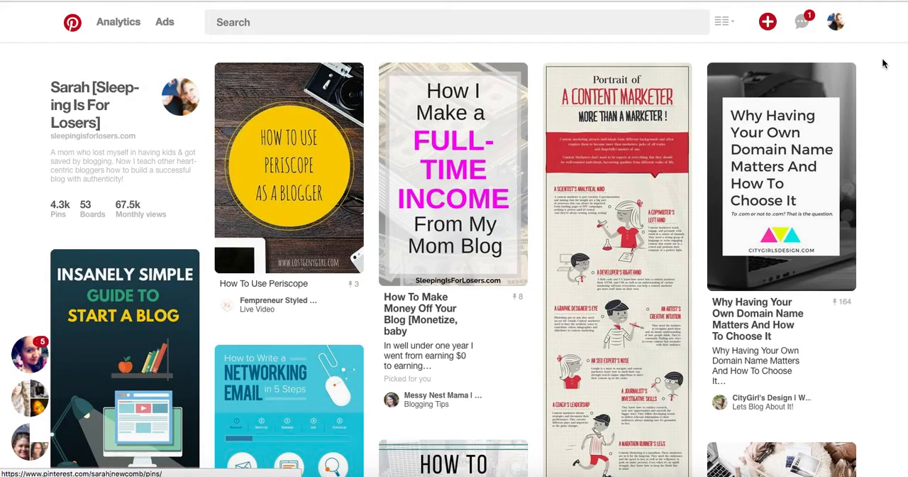
mouse_move(836, 23)
left_click(812, 60)
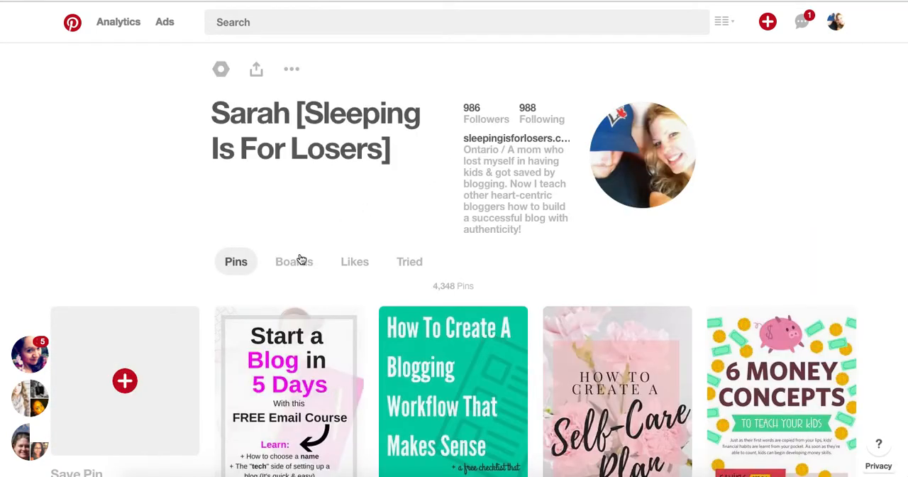
left_click(295, 261)
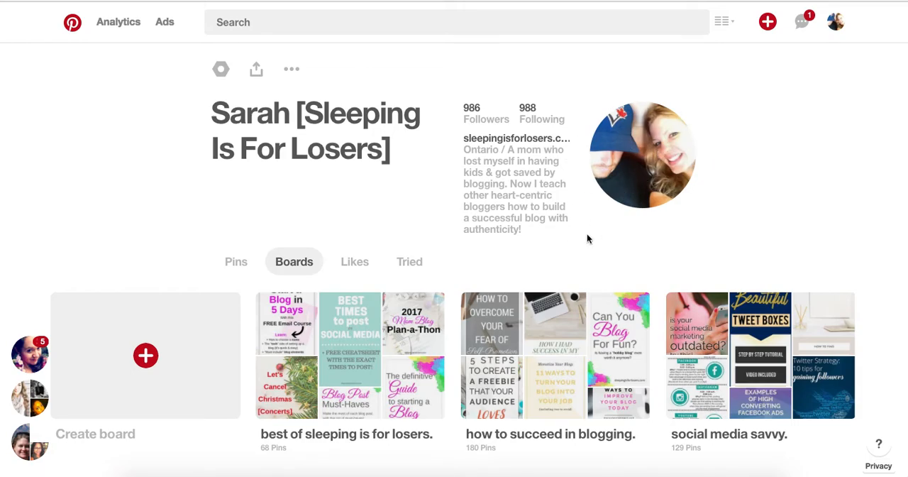
- Examine the profile's bio and look through the first rows of boards
mouse_move(509, 148)
left_mouse_down()
mouse_move(529, 226)
mouse_move(508, 149)
left_mouse_up()
left_click(529, 228)
left_click(544, 242)
scroll(543, 242, "down", 2)
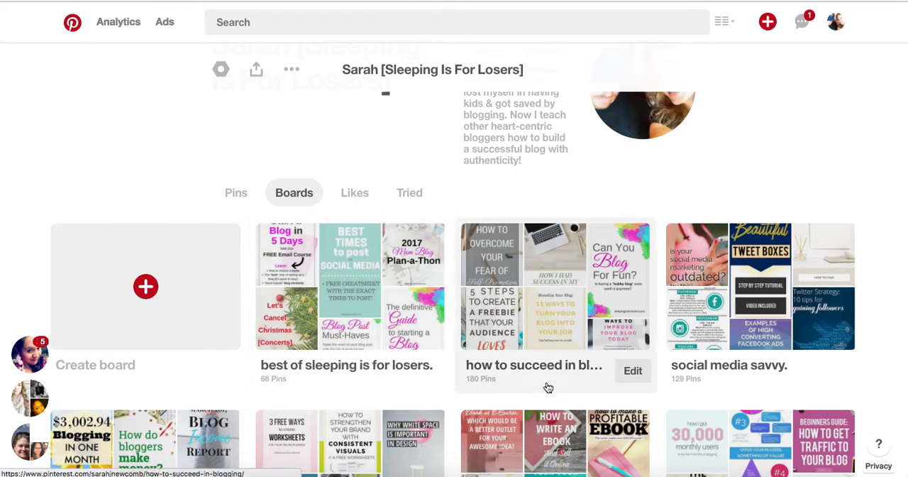
scroll(548, 387, "down", 5)
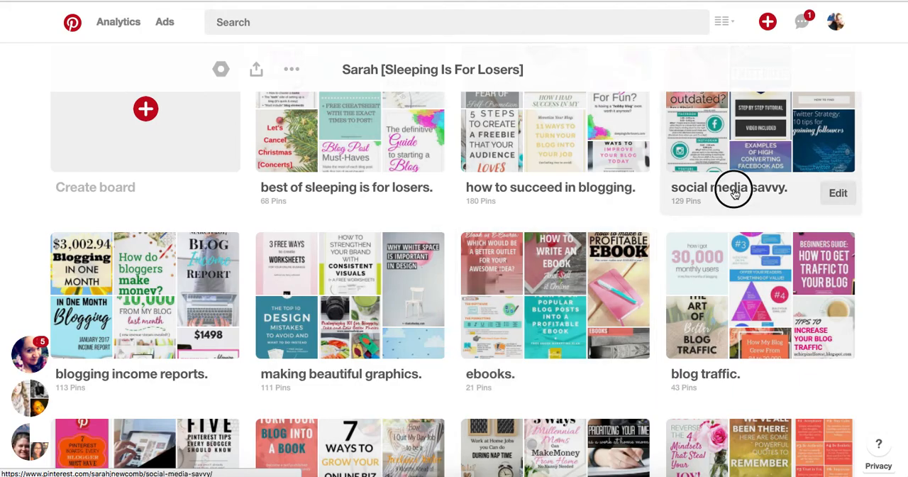
- Open the "social media savvy." board, look over its description and pins, and return to the previous page
left_click(735, 195)
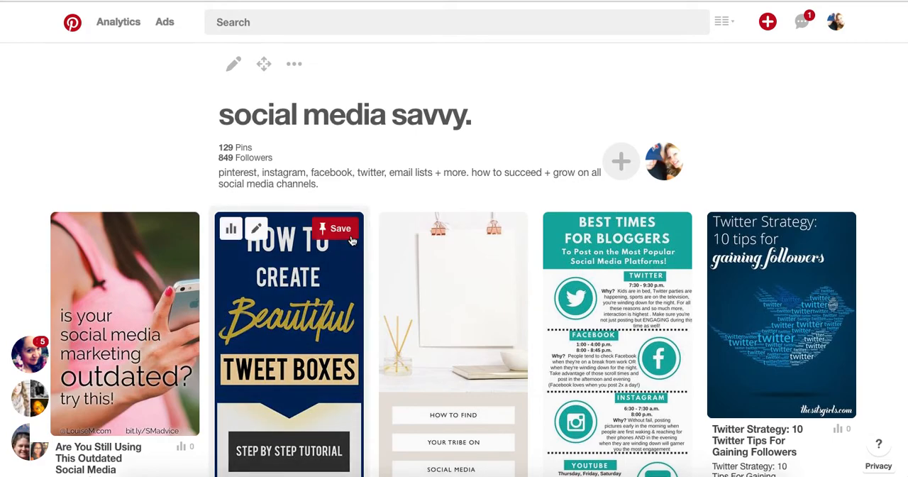
scroll(312, 234, "down", 2)
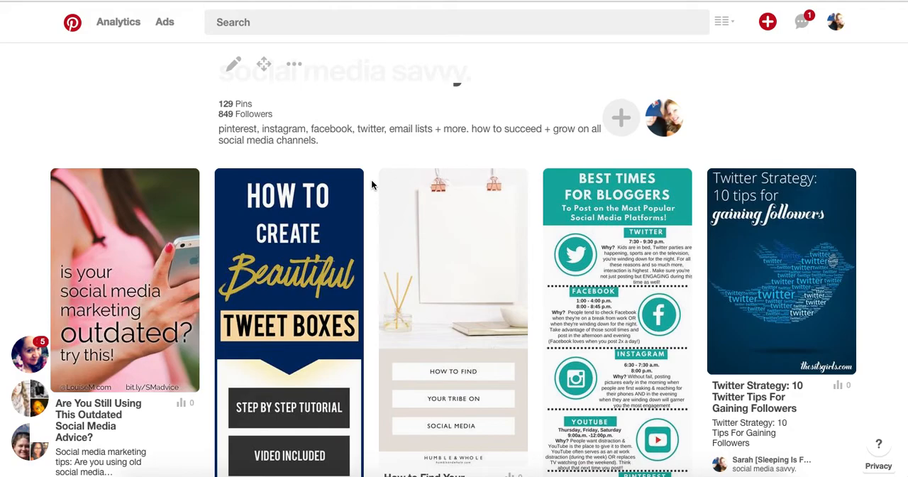
scroll(370, 181, "down", 5)
scroll(371, 179, "up", 5)
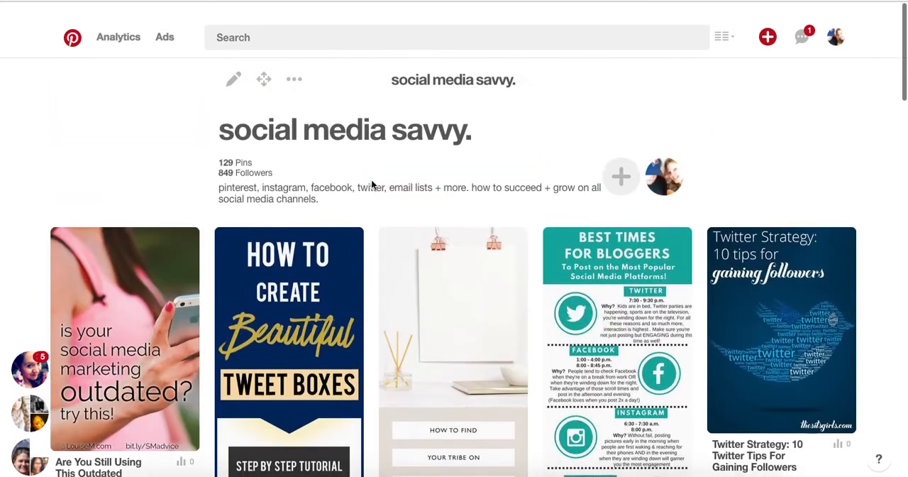
key("super+Left")
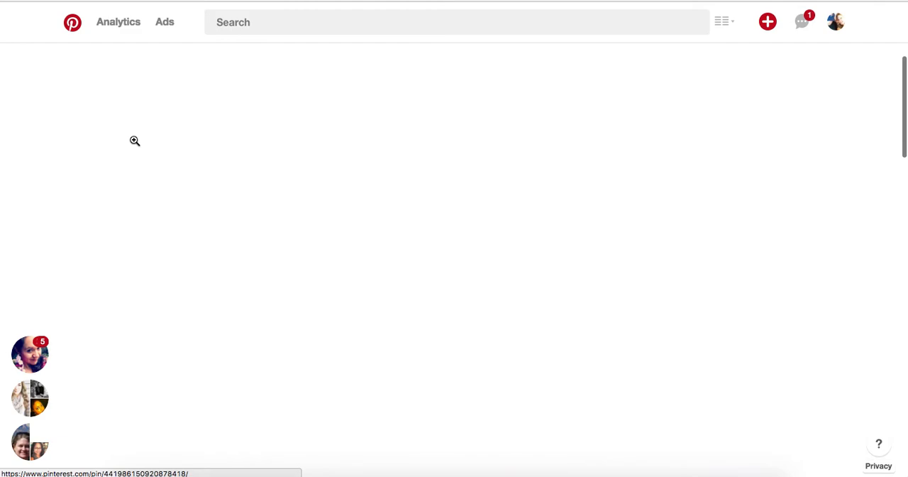